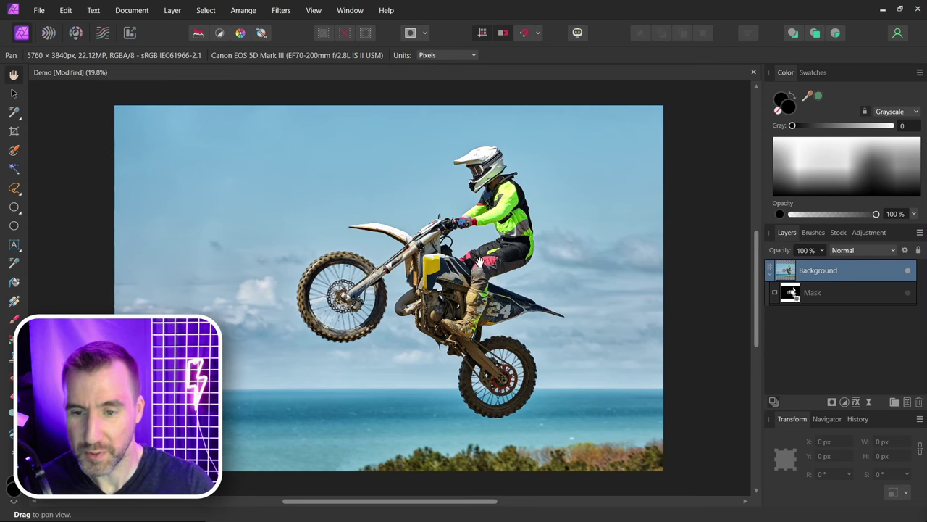
Draw a blue test circle with the Ellipse Tool and attach a Live Motion Blur filter to it.
{"action": "left_click_drag", "start_coordinate": [550, 231], "coordinate": [587, 226]}
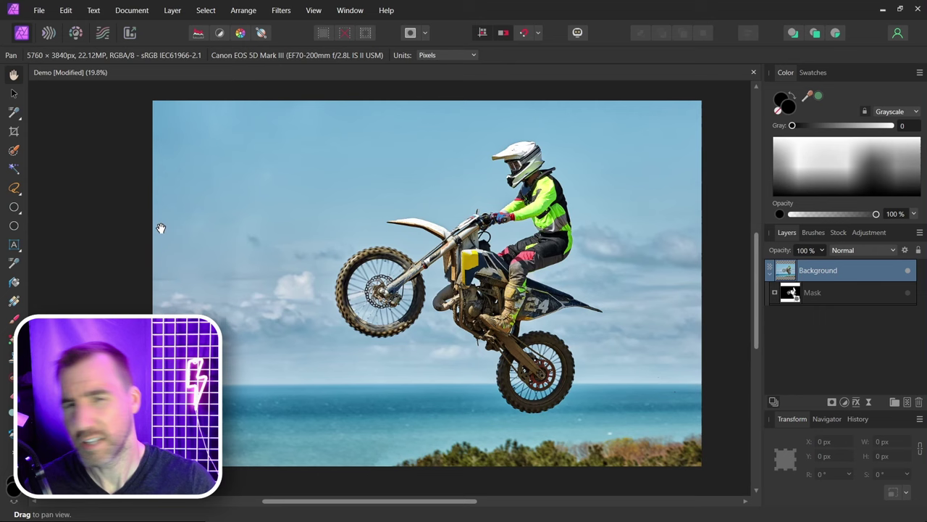
{"action": "left_click", "coordinate": [14, 226]}
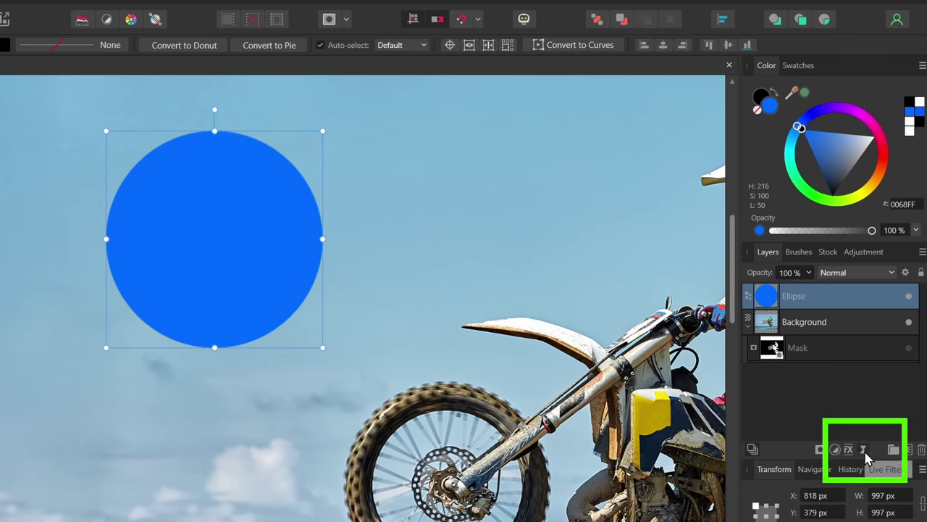
{"action": "left_click", "coordinate": [863, 449]}
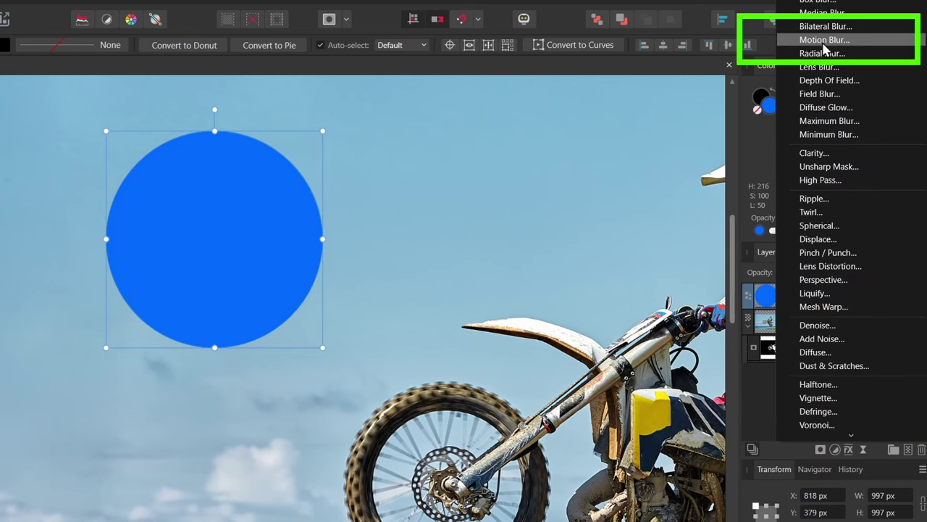
{"action": "left_click", "coordinate": [825, 41]}
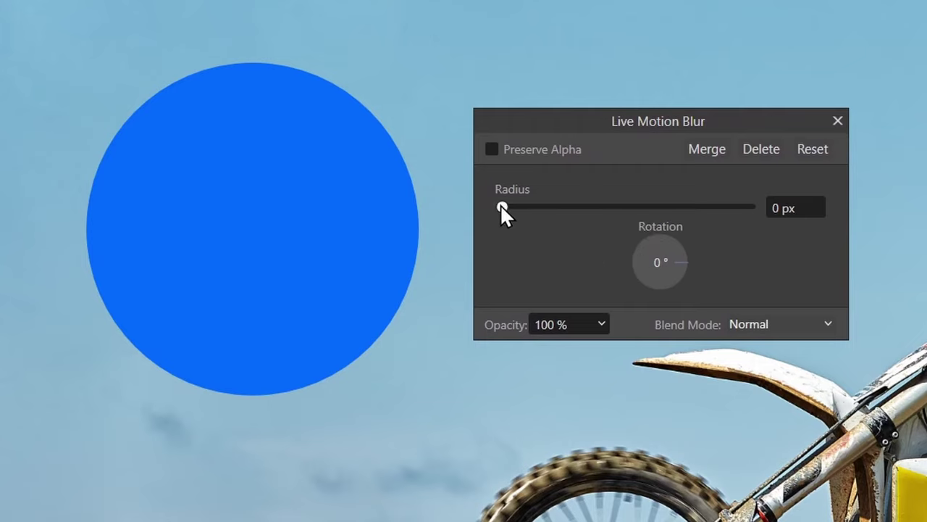
Set the circle's Live Motion Blur radius to 200 px after trying 100 px and the rotation dial.
{"action": "left_click_drag", "start_coordinate": [504, 204], "coordinate": [751, 237]}
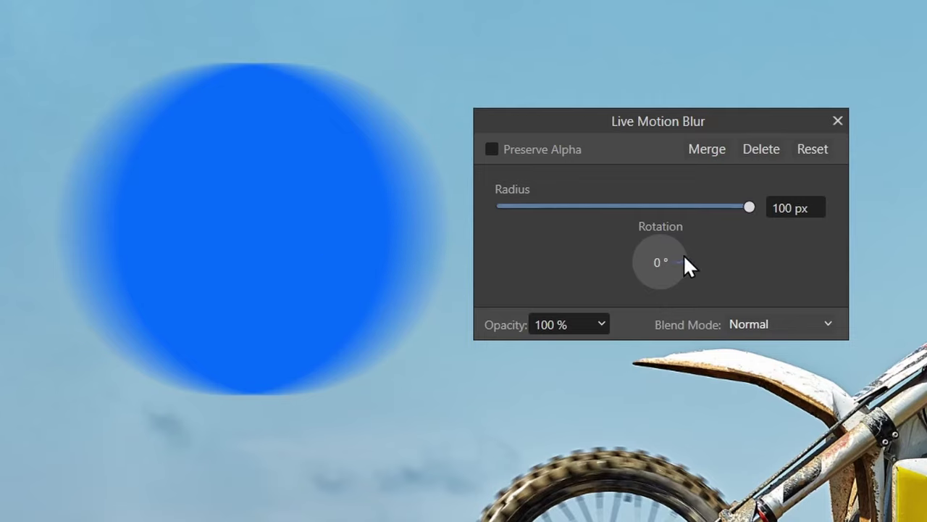
{"action": "mouse_move", "coordinate": [686, 258]}
{"action": "left_mouse_down"}
{"action": "mouse_move", "coordinate": [657, 239]}
{"action": "mouse_move", "coordinate": [689, 265]}
{"action": "left_mouse_up"}
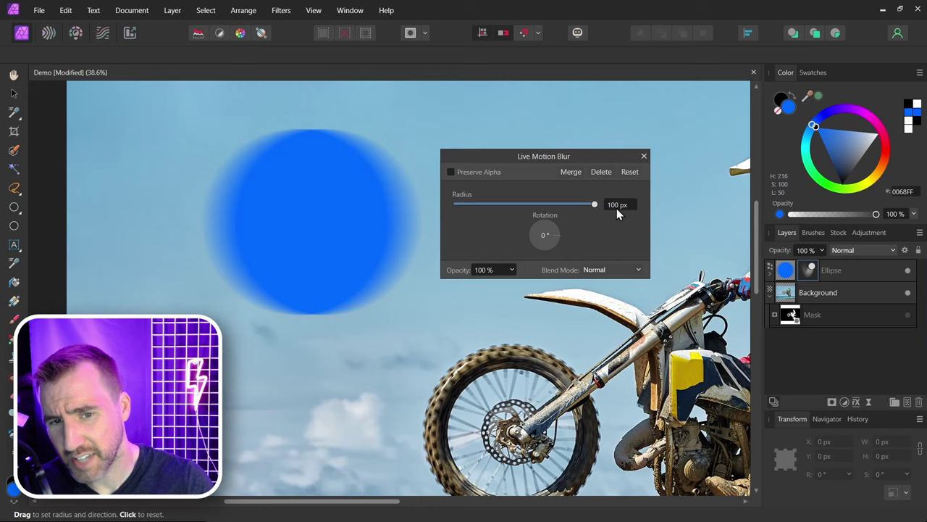
{"action": "left_click", "coordinate": [611, 206]}
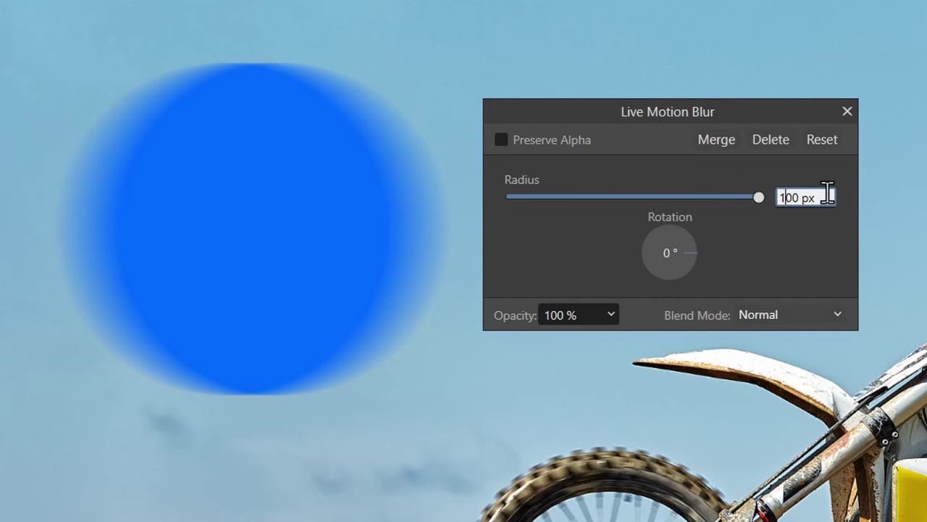
{"action": "type", "text": "2"}
{"action": "key", "text": "Return"}
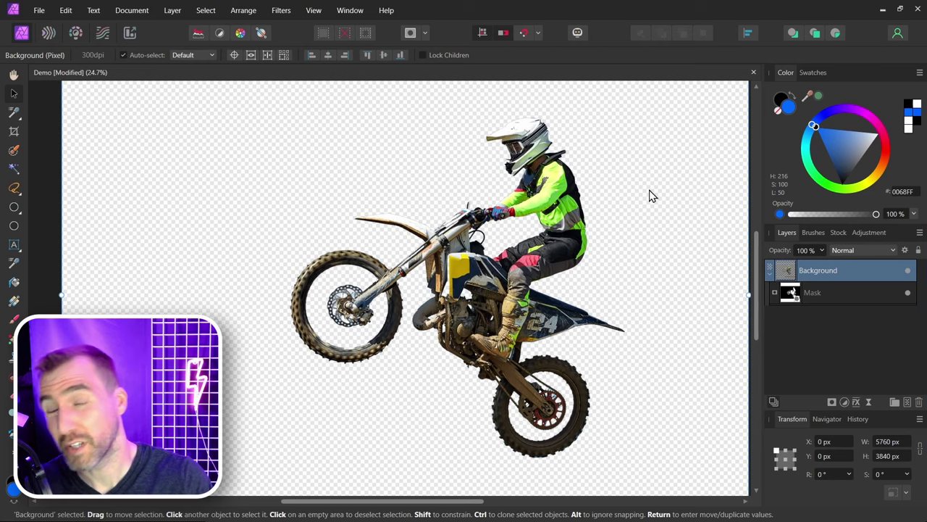
{"action": "left_click", "coordinate": [908, 294]}
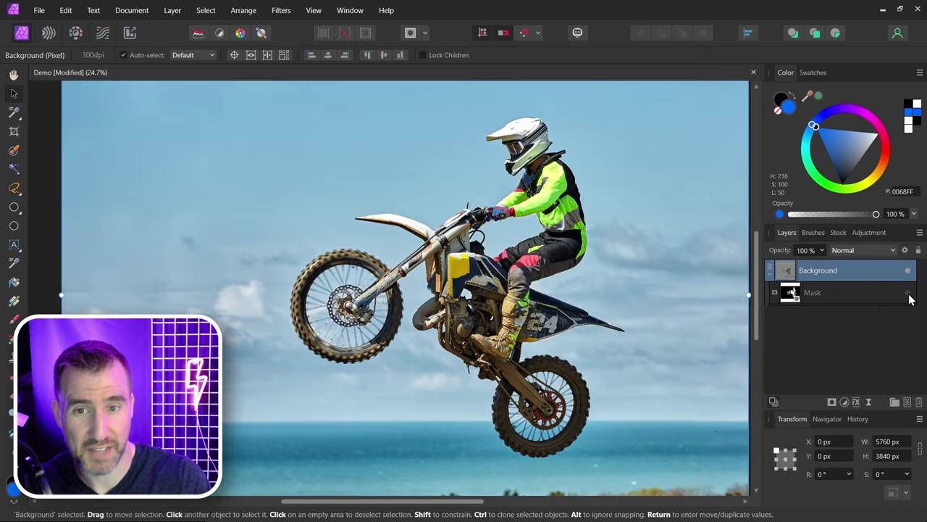
{"action": "left_click", "coordinate": [220, 225]}
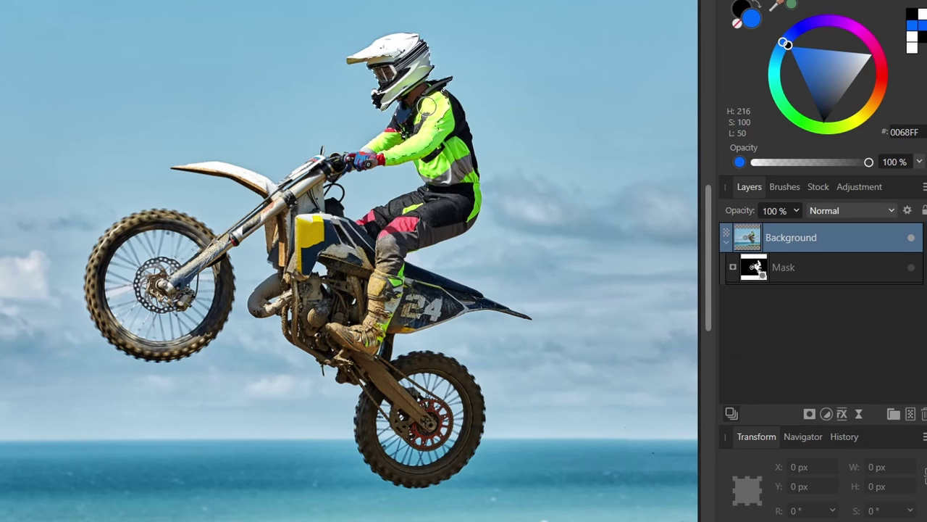
{"action": "mouse_move", "coordinate": [427, 106]}
{"action": "left_mouse_down"}
{"action": "mouse_move", "coordinate": [400, 69]}
{"action": "mouse_move", "coordinate": [398, 137]}
{"action": "mouse_move", "coordinate": [384, 109]}
{"action": "mouse_move", "coordinate": [251, 185]}
{"action": "mouse_move", "coordinate": [218, 239]}
{"action": "mouse_move", "coordinate": [210, 312]}
{"action": "mouse_move", "coordinate": [130, 319]}
{"action": "mouse_move", "coordinate": [171, 228]}
{"action": "left_mouse_up"}
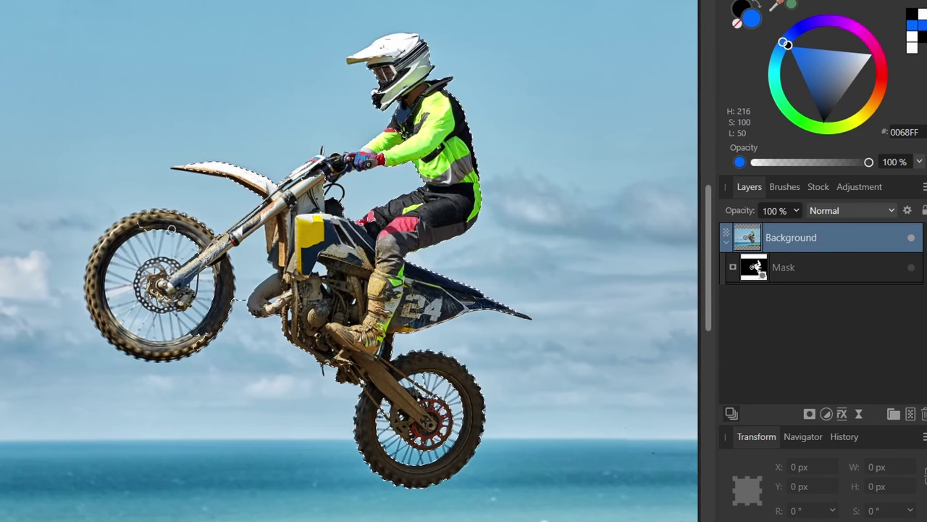
{"action": "left_click", "coordinate": [810, 413]}
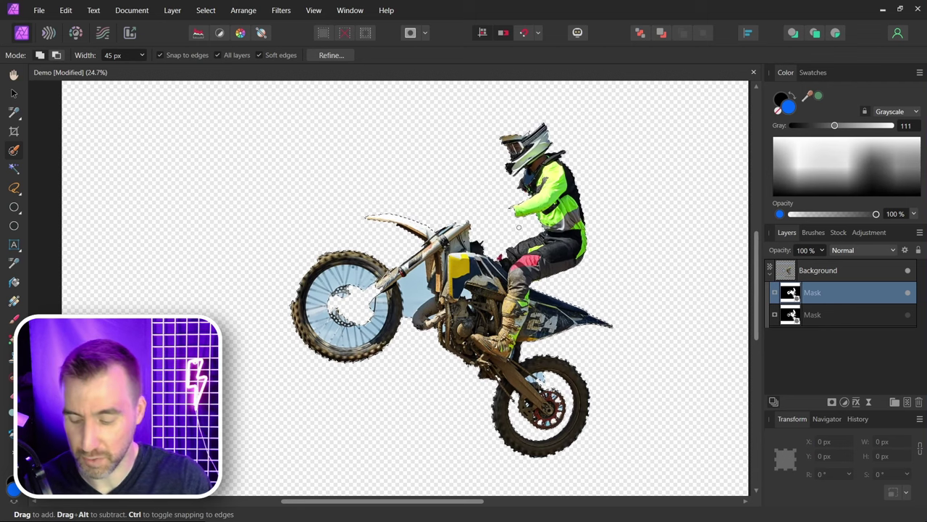
{"action": "key", "text": "Delete"}
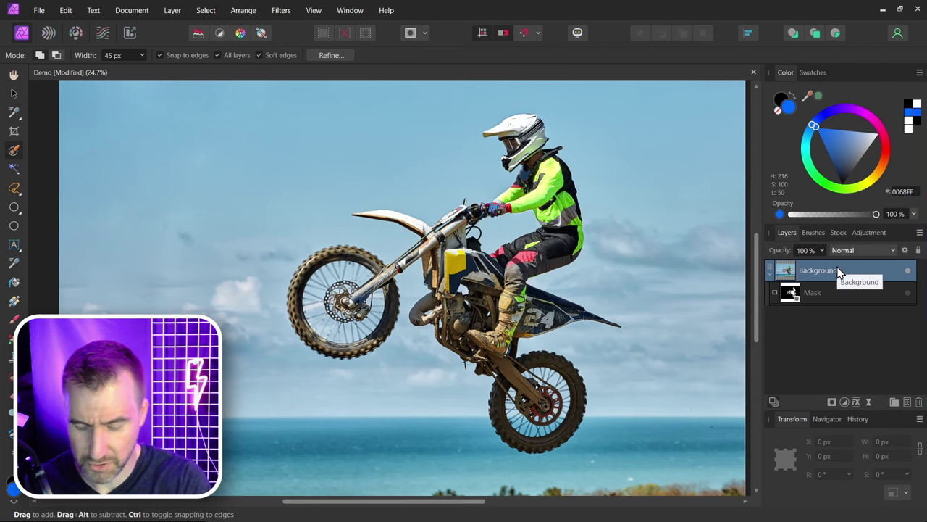
Create a new masked layer on top and name it 'Blur'.
{"action": "key", "text": "ctrl+j"}
{"action": "double_click", "coordinate": [815, 270]}
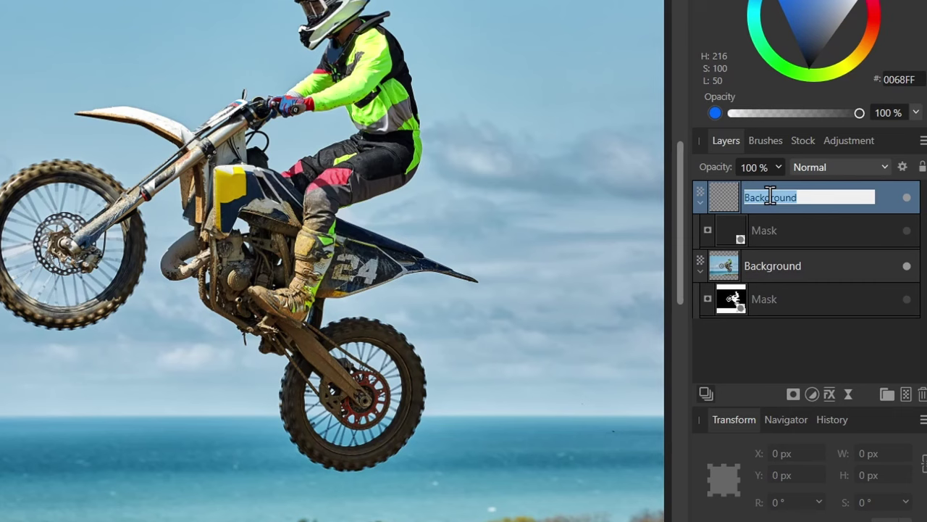
{"action": "type", "text": "Blur"}
{"action": "key", "text": "Return"}
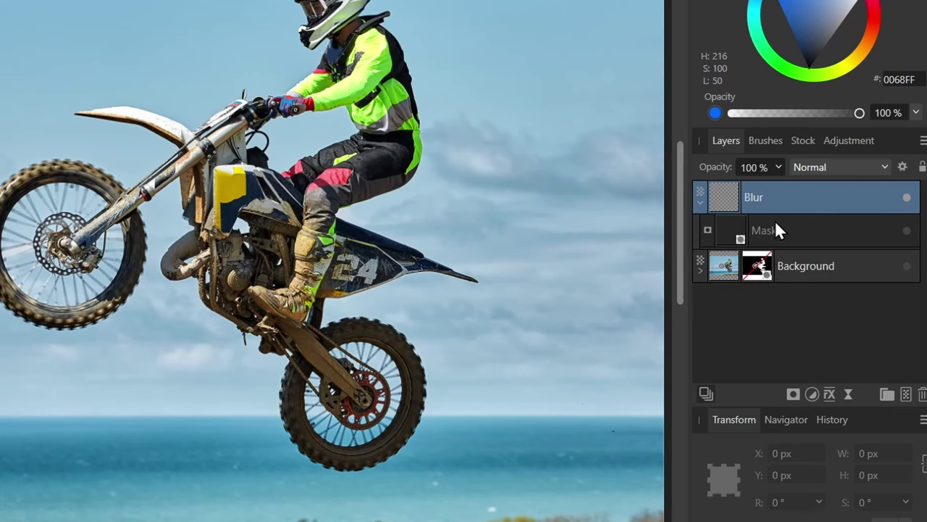
Hide and reshow the Background photo to preview the rider, then collapse the Background layer.
{"action": "left_click", "coordinate": [907, 230]}
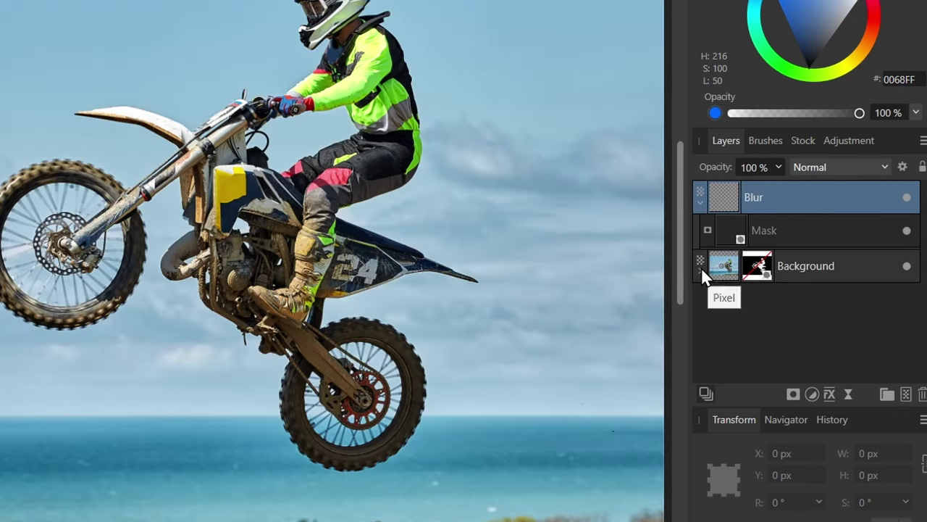
{"action": "left_click", "coordinate": [700, 270]}
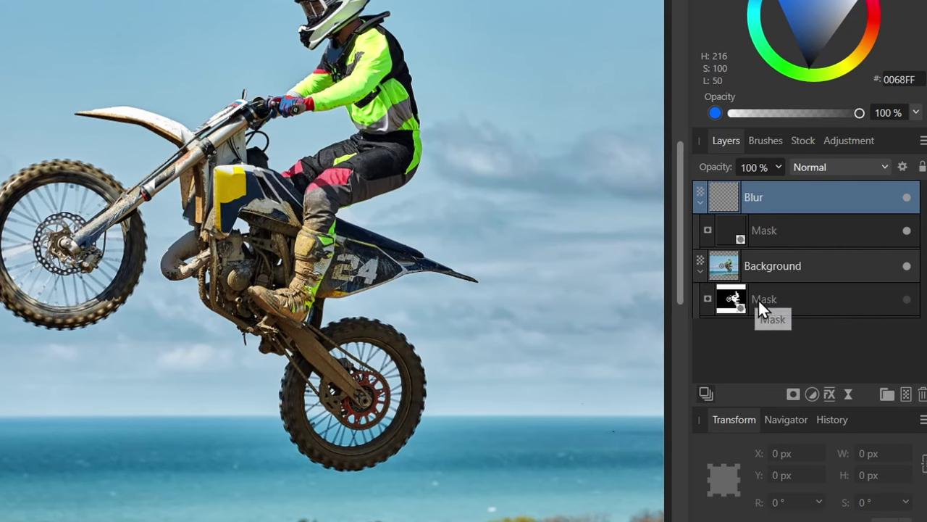
{"action": "left_click", "coordinate": [700, 269]}
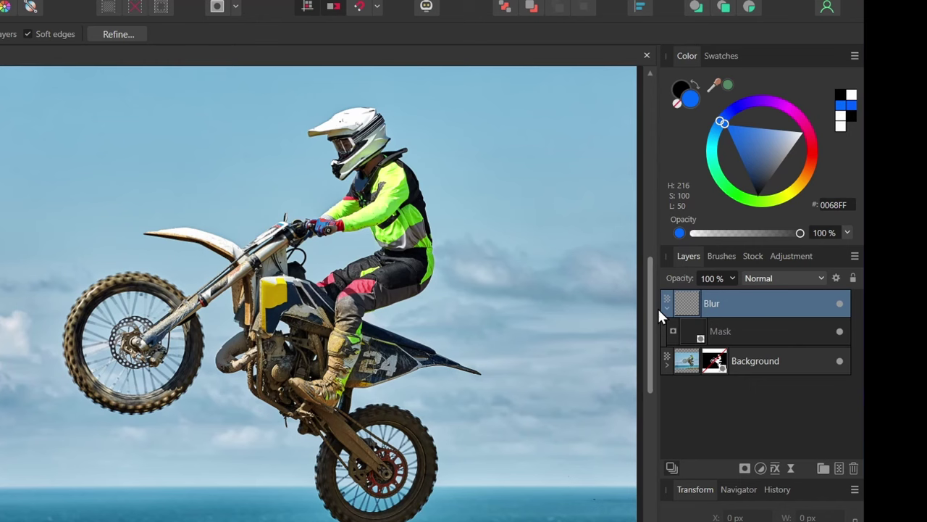
Add a Live Motion Blur to the Blur layer and set its radius to 90 px.
{"action": "left_click", "coordinate": [791, 469]}
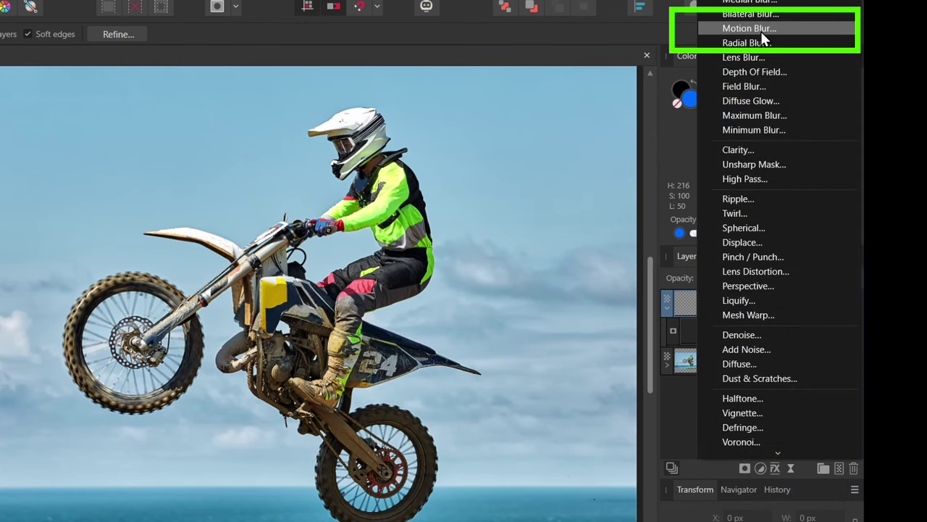
{"action": "left_click", "coordinate": [760, 29]}
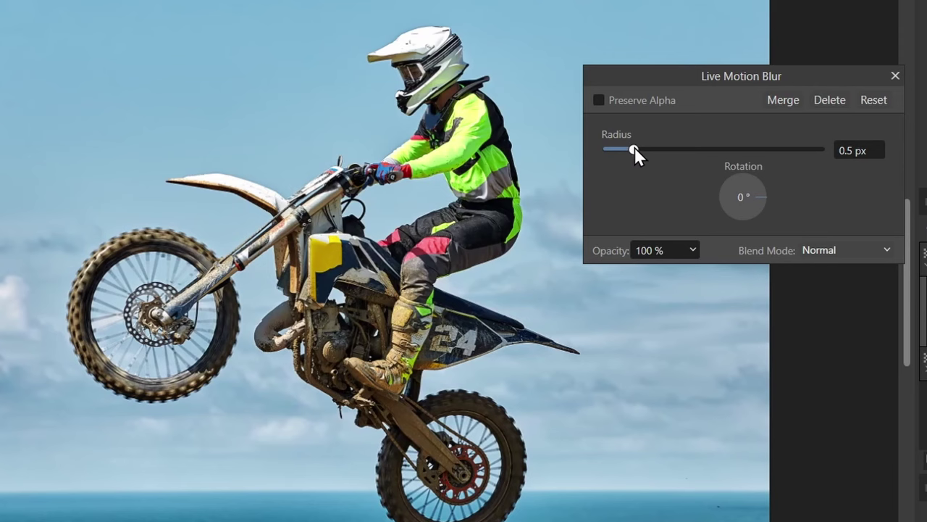
{"action": "left_click_drag", "start_coordinate": [680, 153], "coordinate": [813, 155]}
{"action": "left_click", "coordinate": [862, 150]}
{"action": "type", "text": "9"}
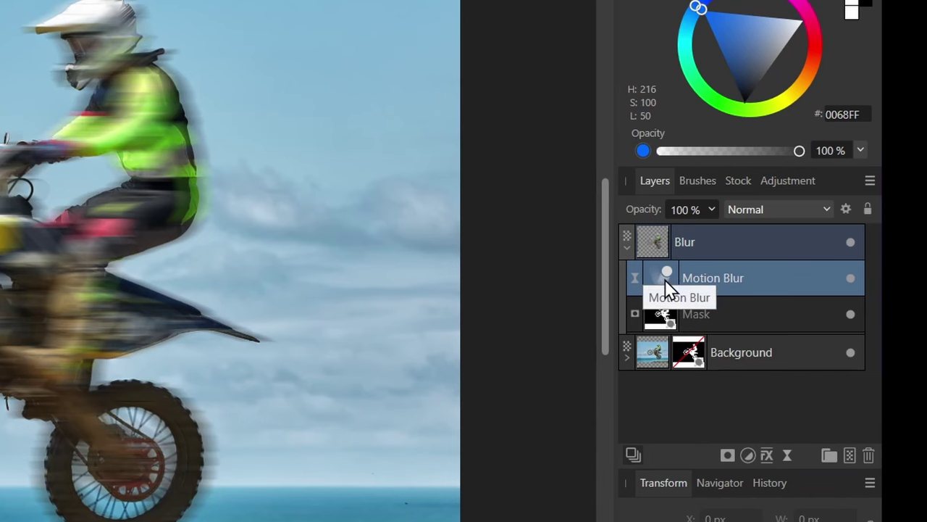
Nest a new mask in the Blur layer and paint it with a soft round brush, keeping the bike's front sharp.
{"action": "left_click", "coordinate": [727, 455]}
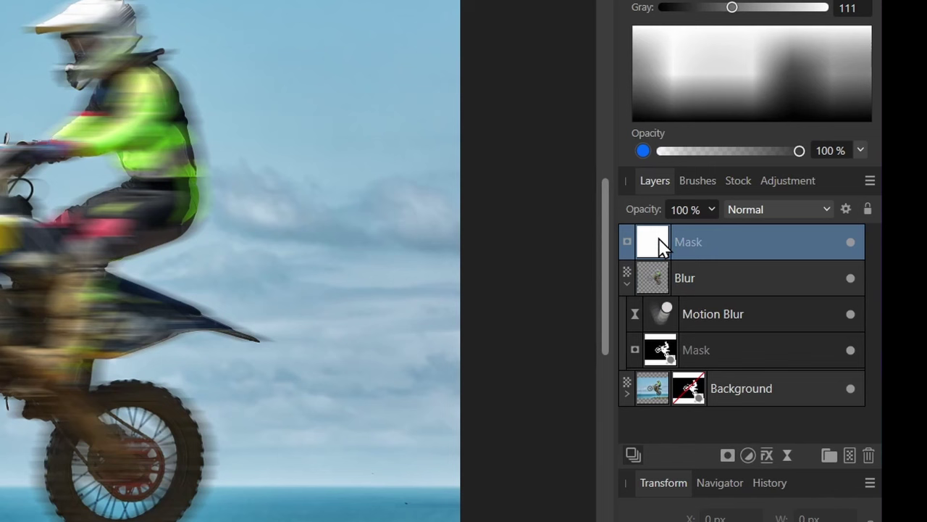
{"action": "left_click_drag", "start_coordinate": [660, 245], "coordinate": [663, 283]}
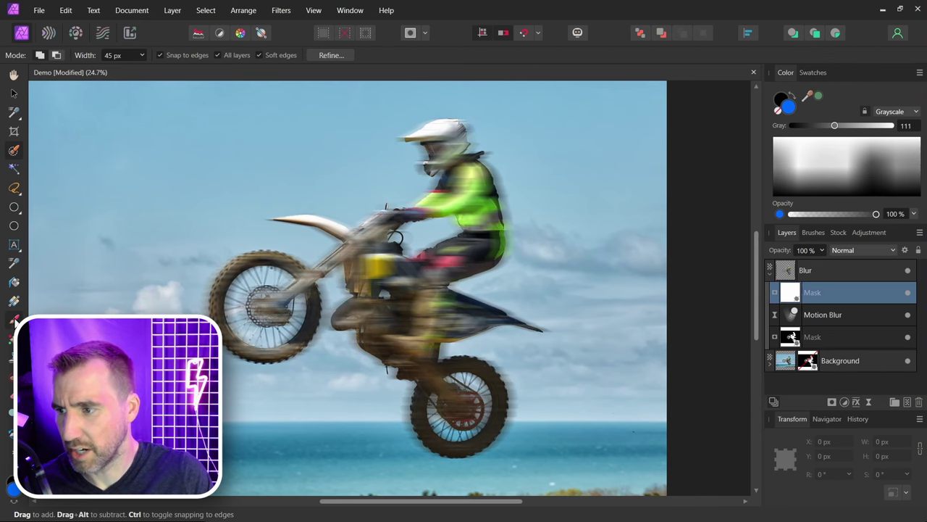
{"action": "key", "text": "b"}
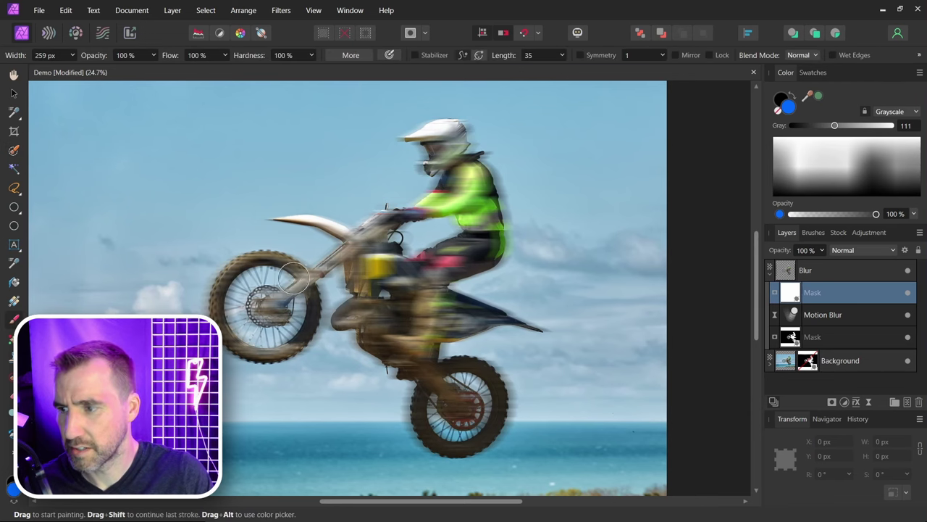
{"action": "left_click", "coordinate": [812, 231]}
{"action": "left_click", "coordinate": [822, 355]}
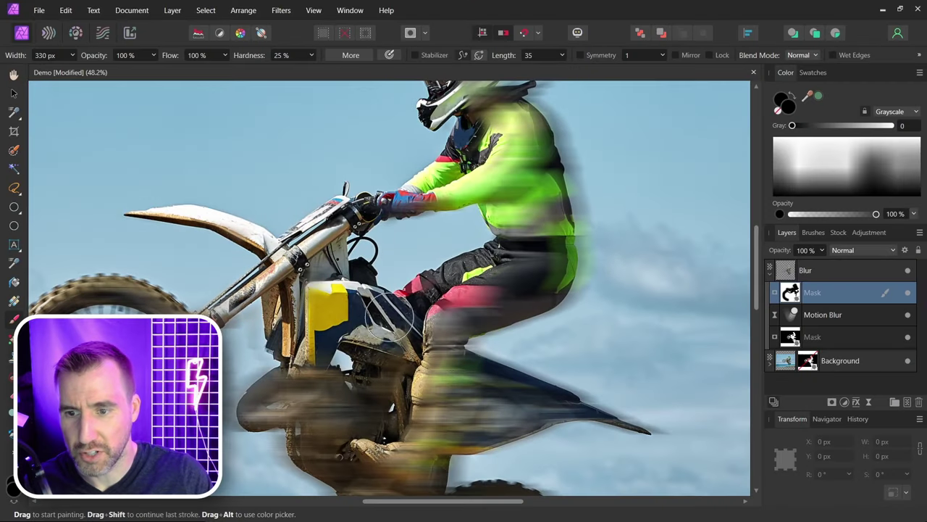
{"action": "left_click_drag", "start_coordinate": [844, 181], "coordinate": [772, 151]}
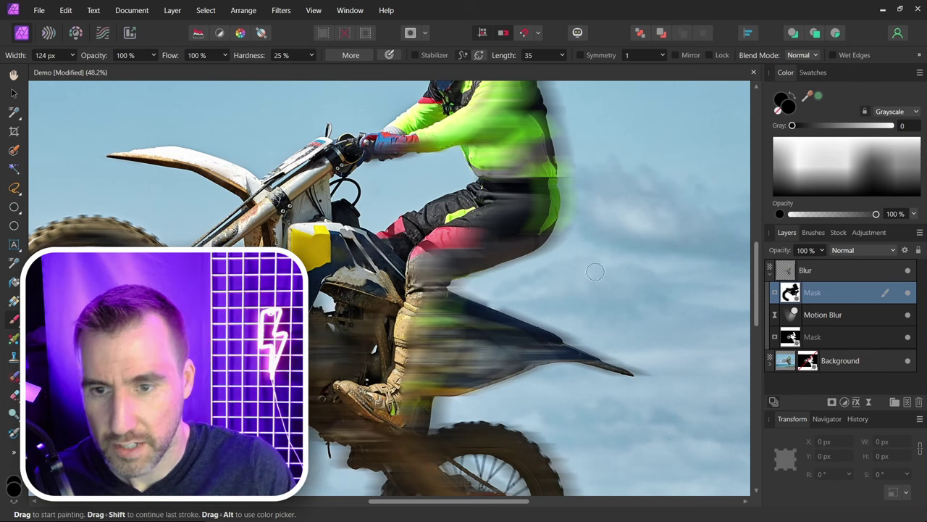
{"action": "left_click", "coordinate": [495, 252], "text": "alt"}
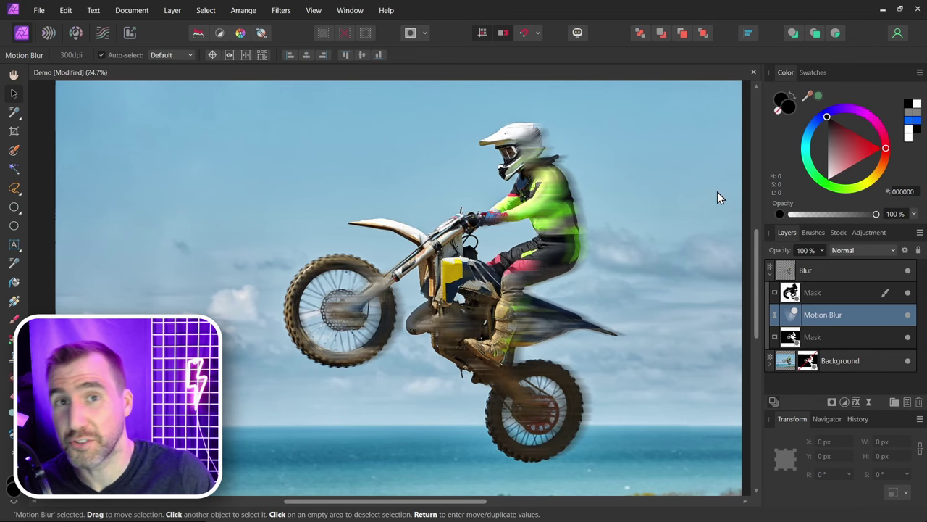
Duplicate the Motion Blur filter twice so the Blur layer holds three copies.
{"action": "left_click", "coordinate": [841, 319]}
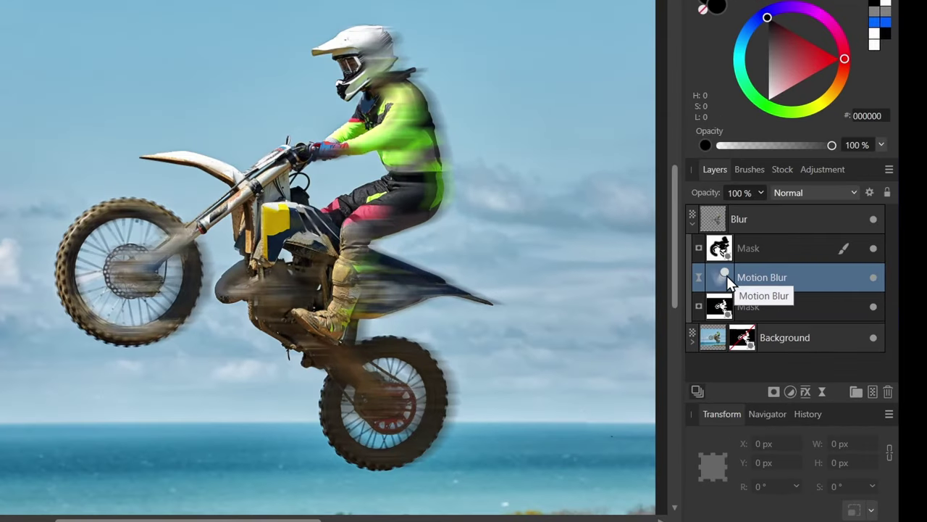
{"action": "key", "text": "ctrl+j"}
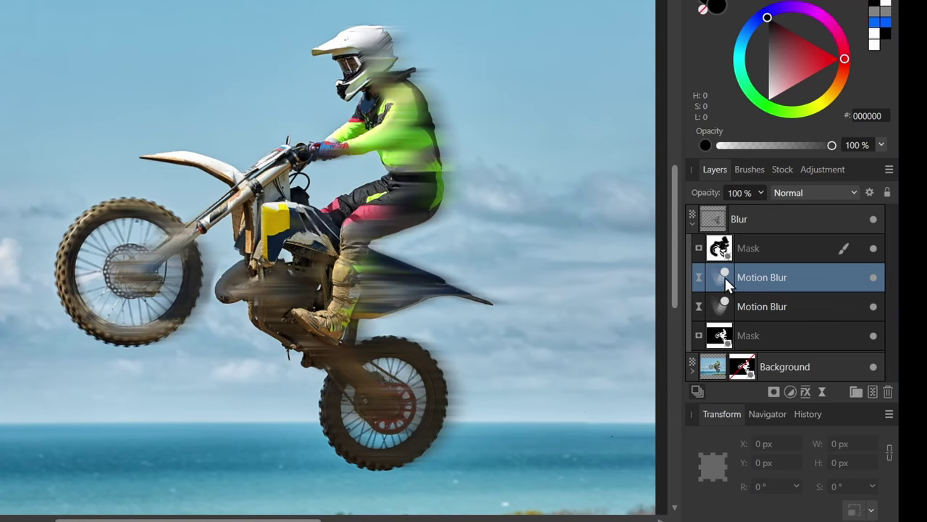
{"action": "key", "text": "ctrl+j"}
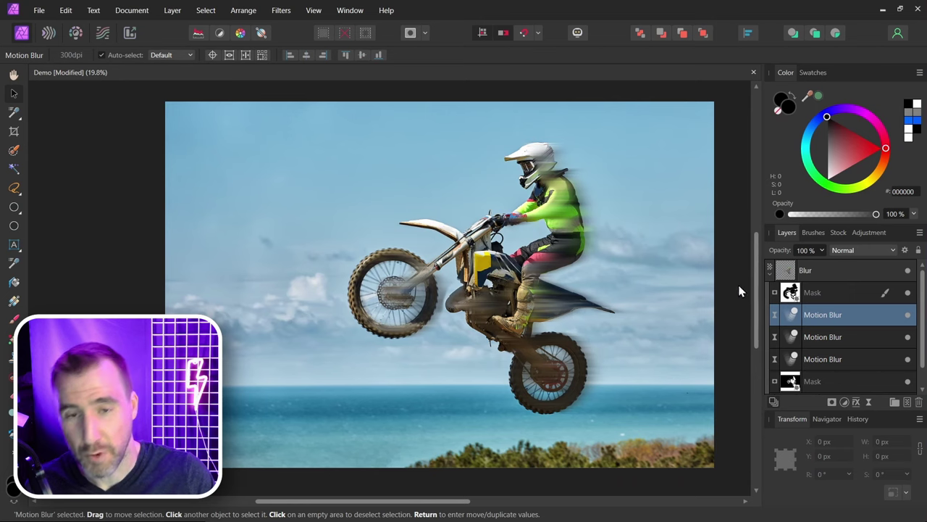
Paint black on the Blur layer's mask over the rider's glove to make it sharp again.
{"action": "left_click", "coordinate": [791, 293]}
{"action": "left_click", "coordinate": [14, 301]}
{"action": "scroll", "coordinate": [536, 170], "scroll_direction": "up", "scroll_amount": 4}
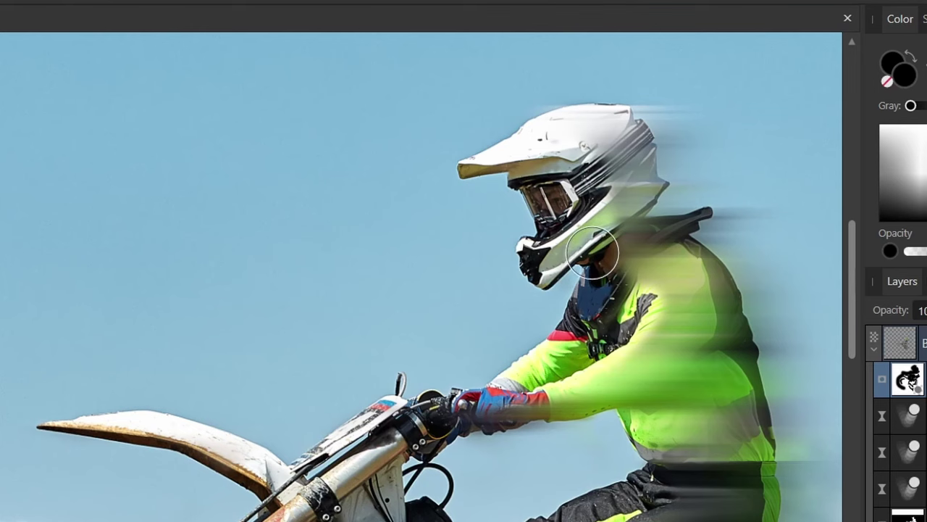
{"action": "left_click_drag", "start_coordinate": [469, 424], "coordinate": [565, 420]}
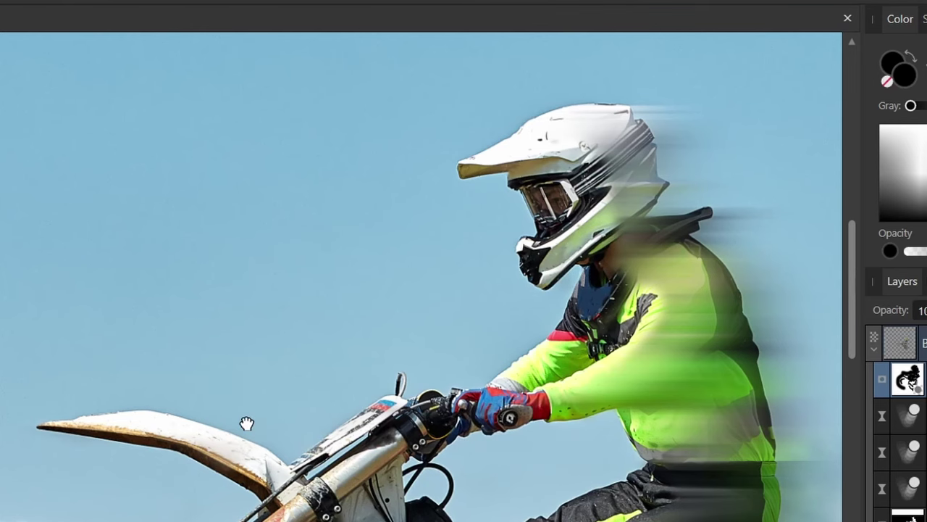